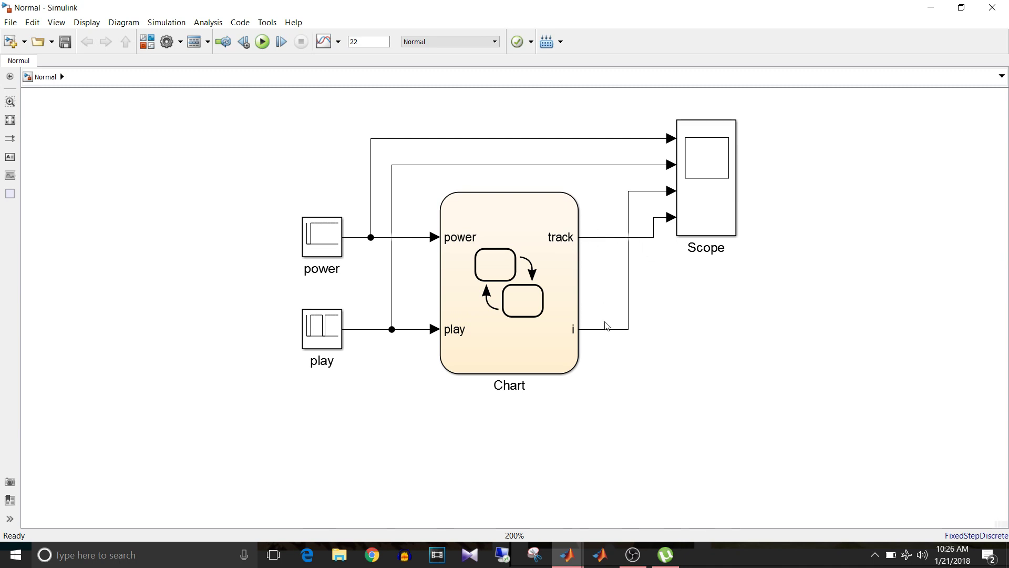
Open the Chart block and inspect its Off, On, Stop and Run states.
click(568, 317)
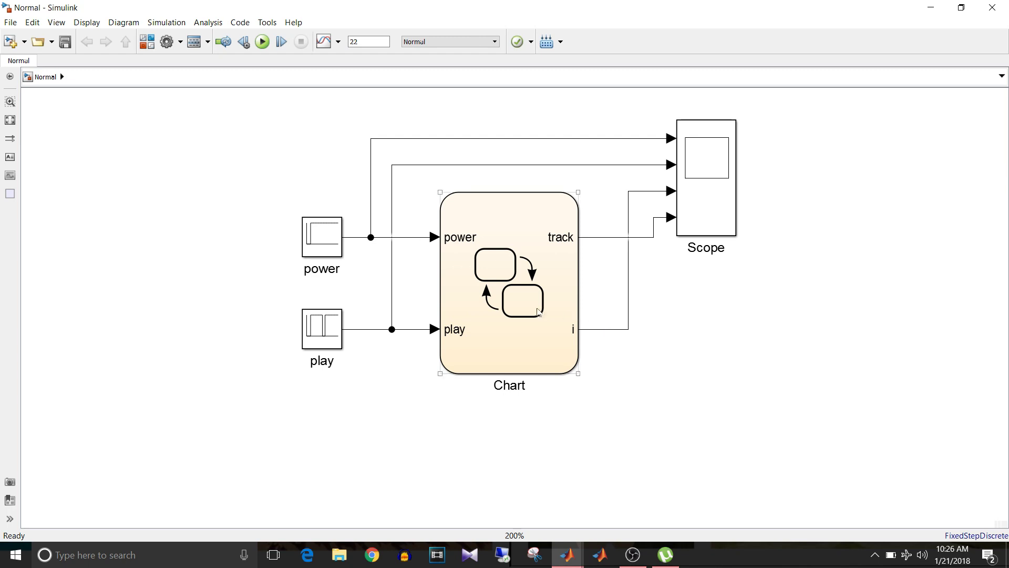
double_click(498, 294)
click(565, 143)
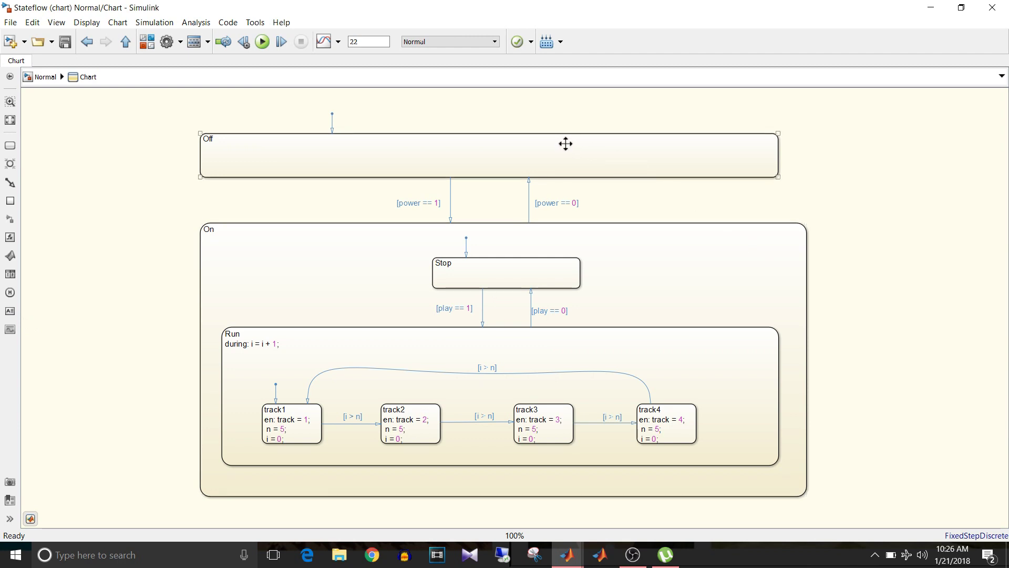
click(692, 260)
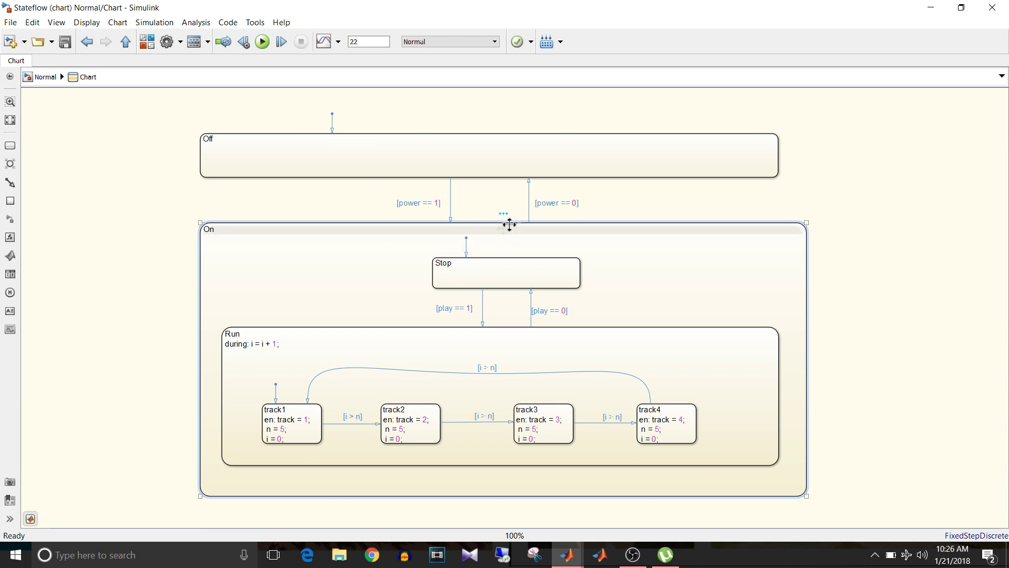
click(533, 154)
click(696, 253)
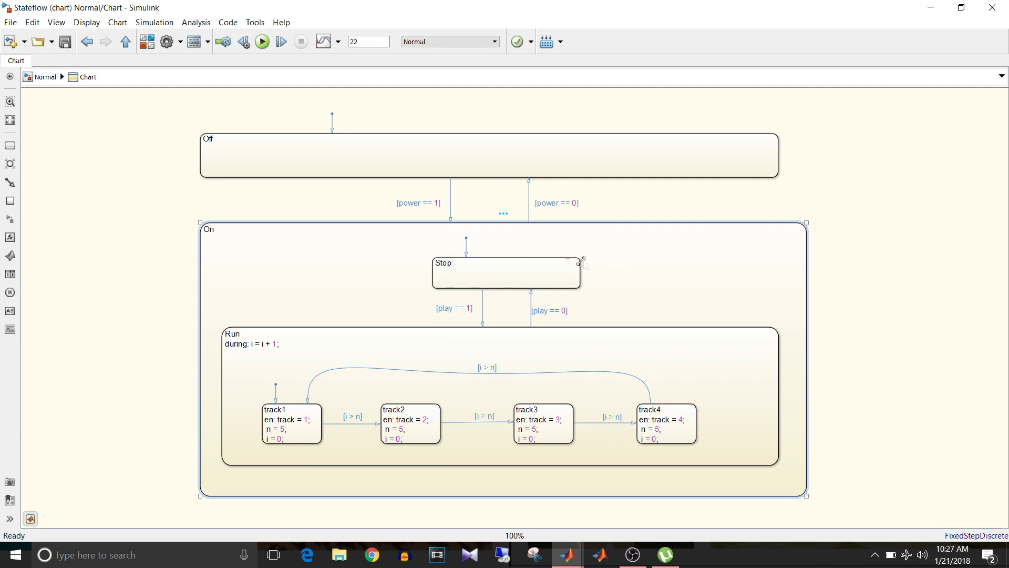
click(541, 268)
click(691, 361)
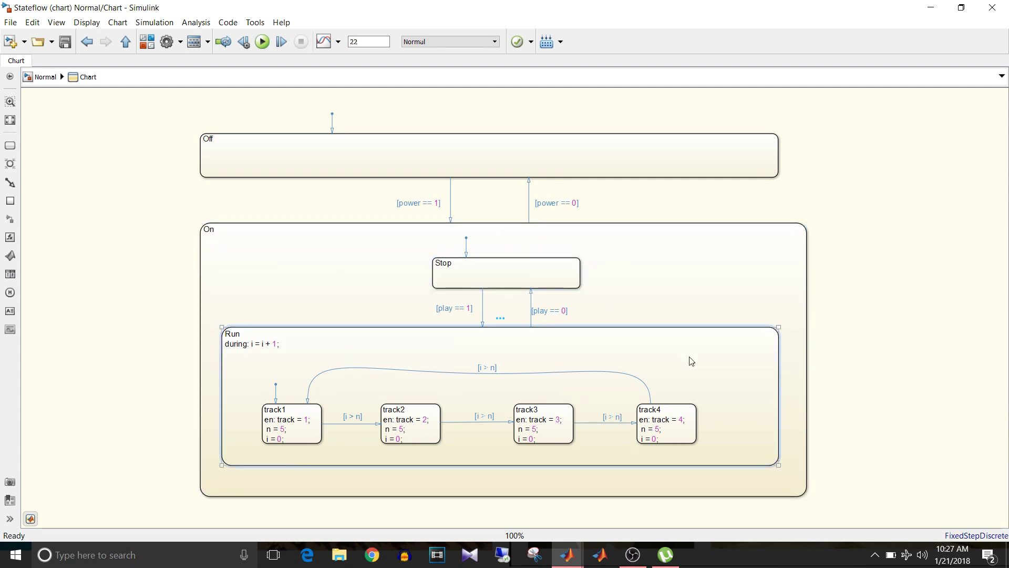
click(488, 272)
click(473, 334)
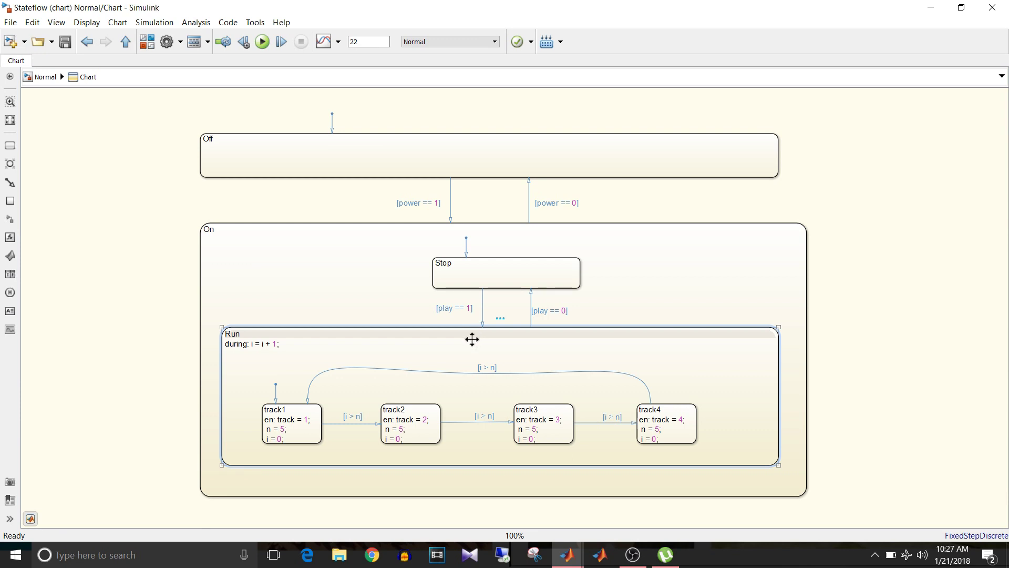
click(549, 316)
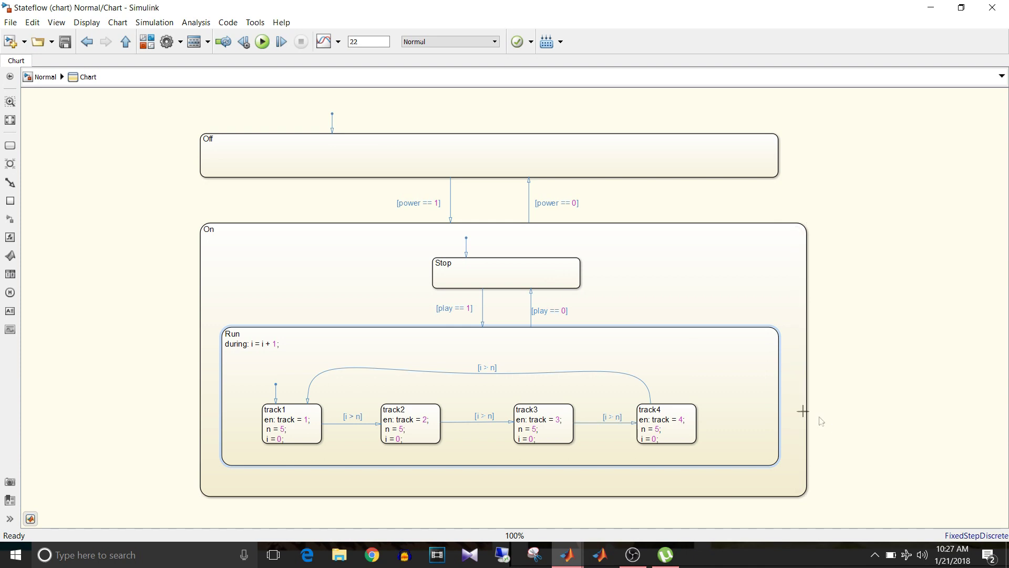
click(717, 383)
Inspect the track1–track4 substates inside Run, alongside the Stop state.
click(279, 417)
click(368, 405)
click(395, 425)
click(568, 367)
click(500, 282)
click(710, 353)
click(441, 430)
click(649, 405)
click(618, 402)
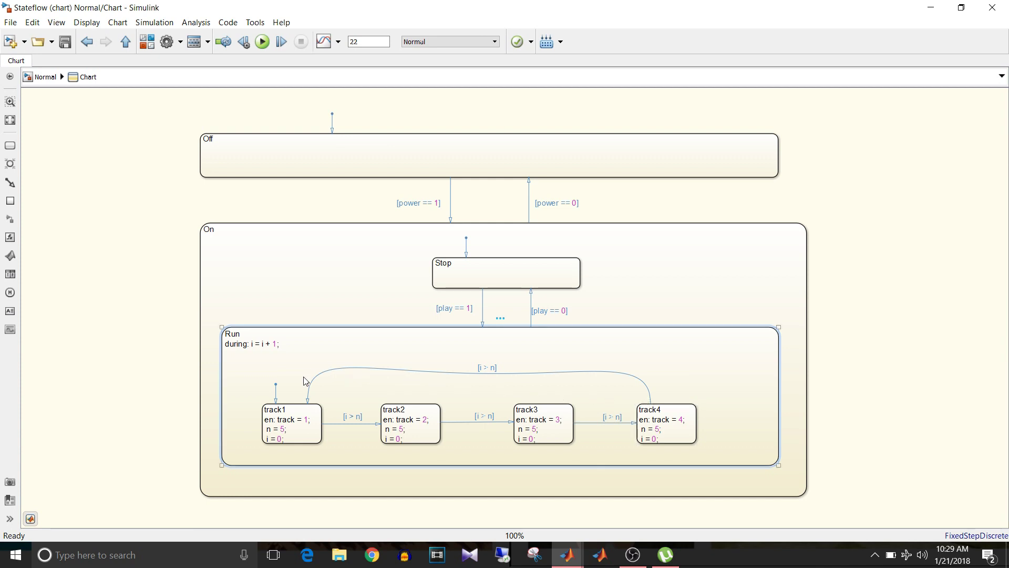
Step through track1–track4 and the Run state, briefly entering track1's label.
click(303, 424)
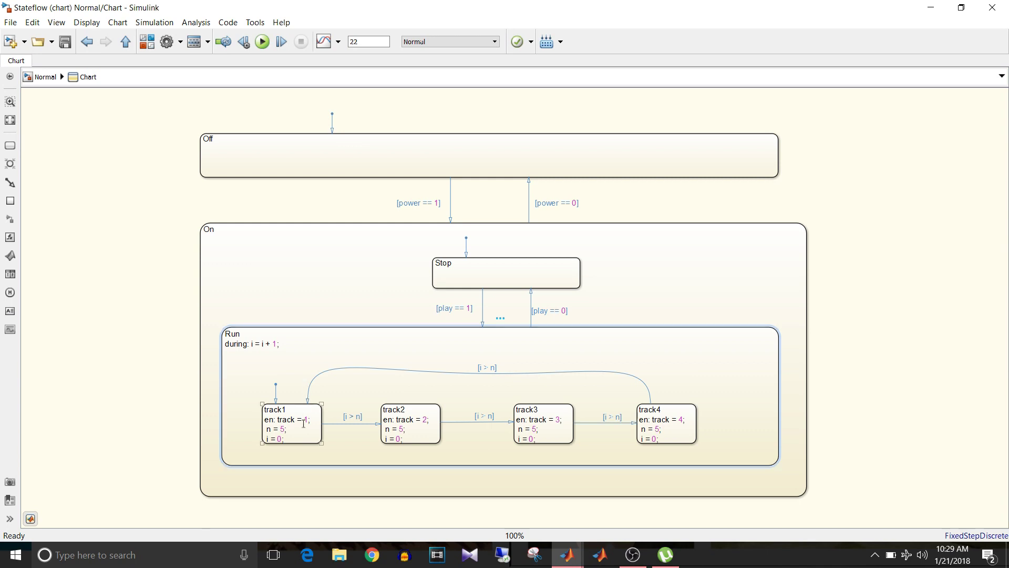
click(415, 421)
click(565, 424)
click(679, 412)
click(691, 370)
click(304, 430)
click(304, 429)
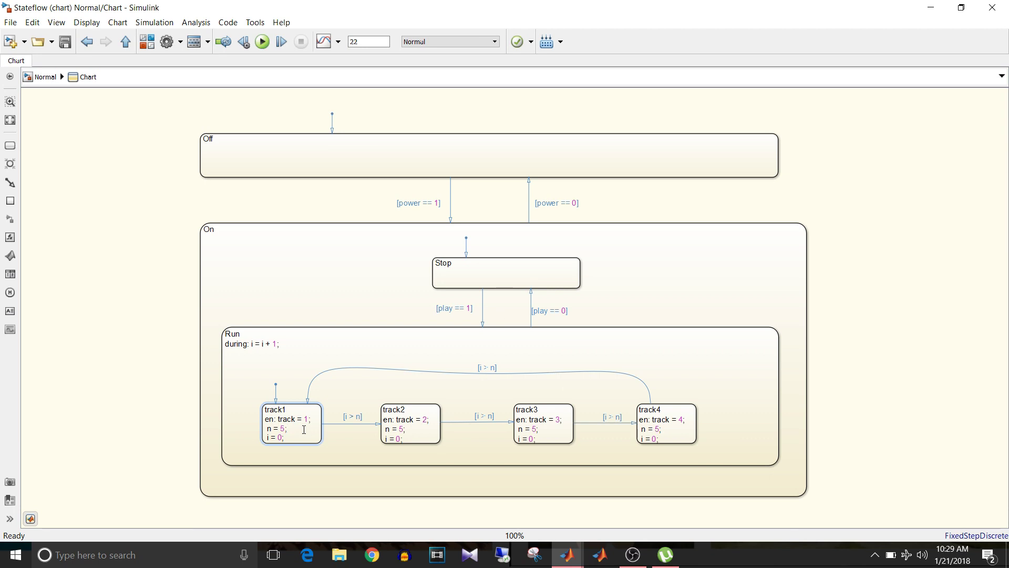
click(344, 435)
click(309, 438)
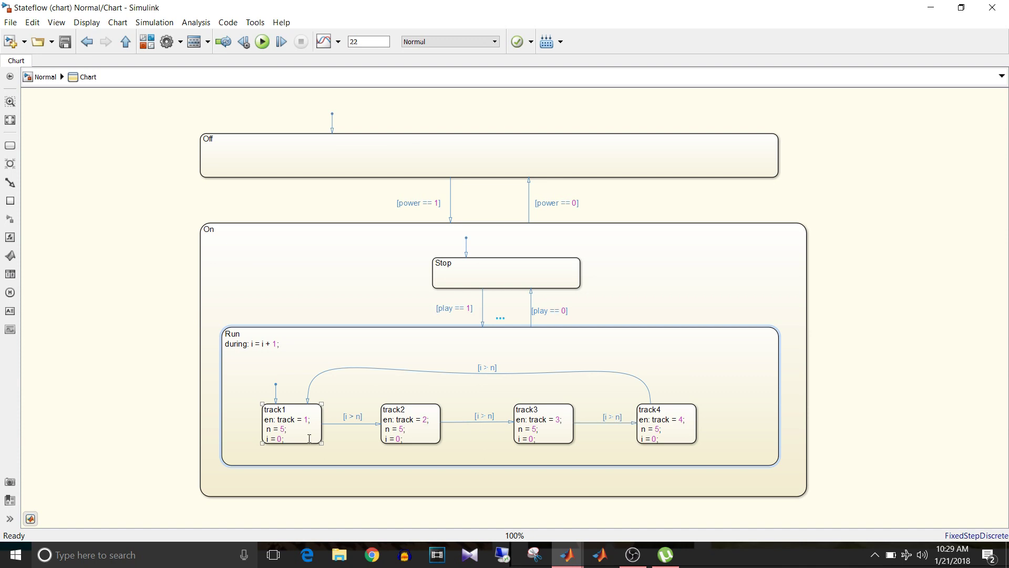
click(462, 421)
Review track2–track4 and Run again, checking track1's label text.
click(399, 422)
click(351, 431)
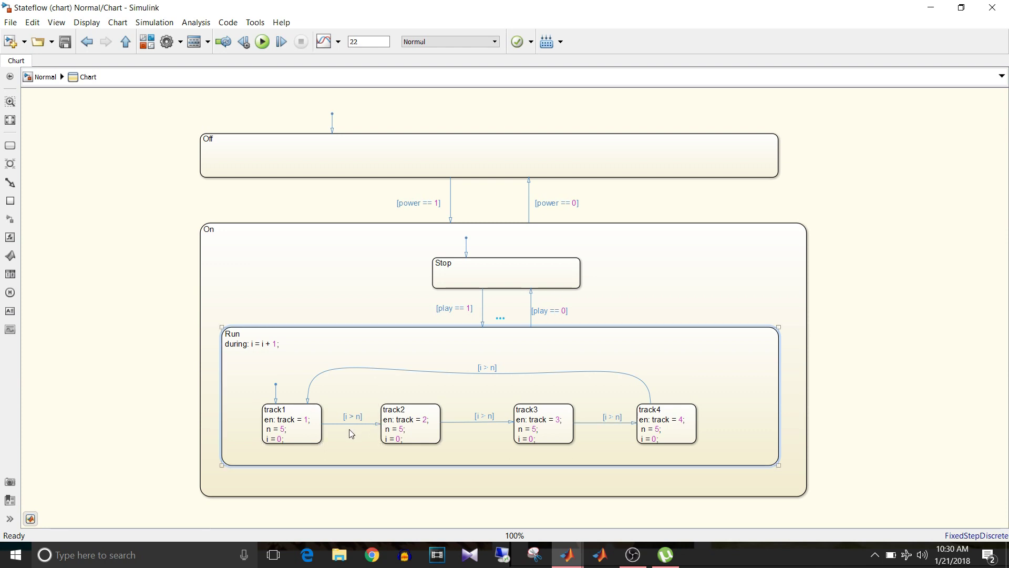
click(291, 428)
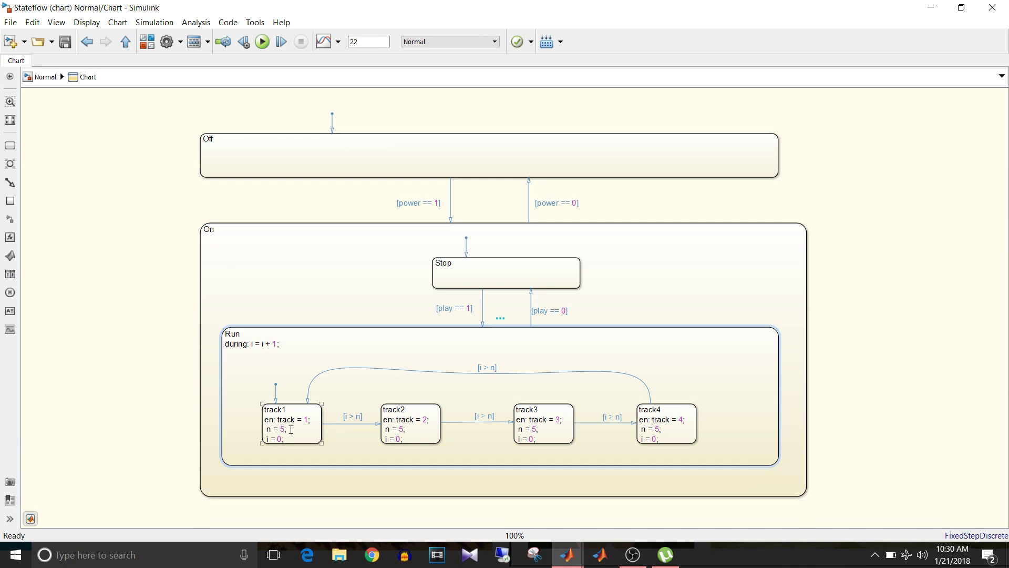
click(403, 426)
click(347, 442)
click(423, 416)
click(560, 406)
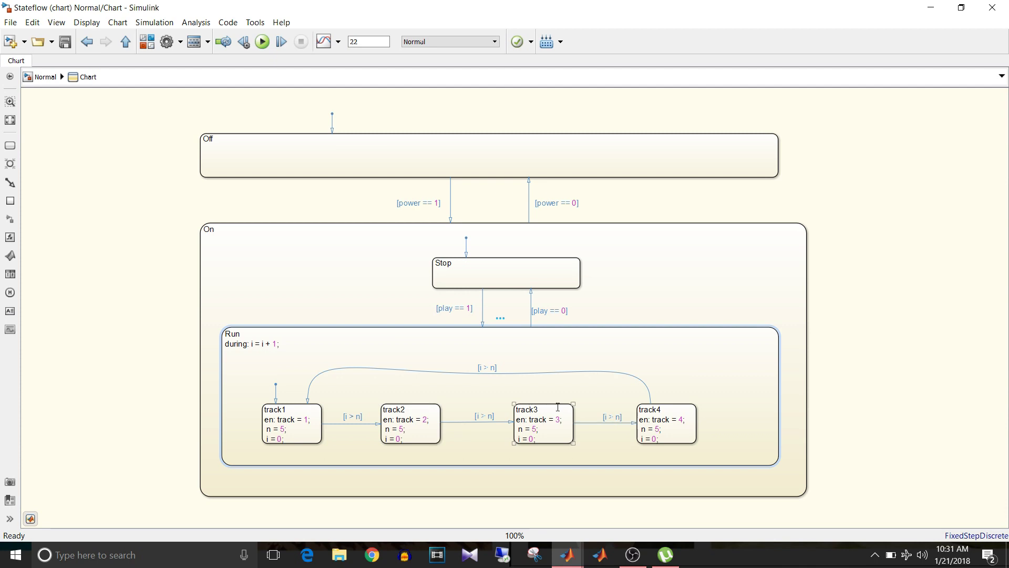
click(678, 418)
click(310, 328)
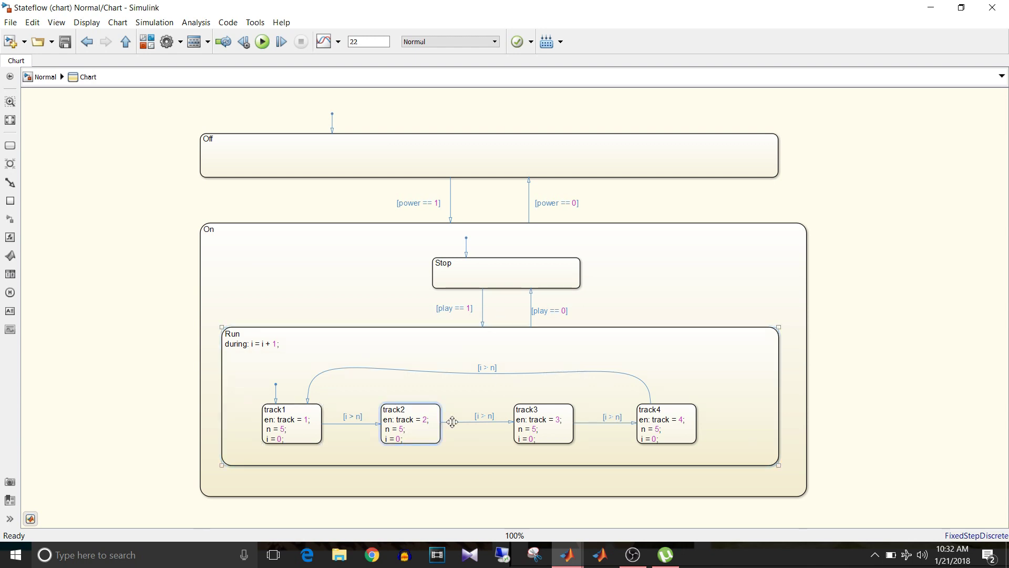
click(421, 431)
click(316, 429)
click(333, 438)
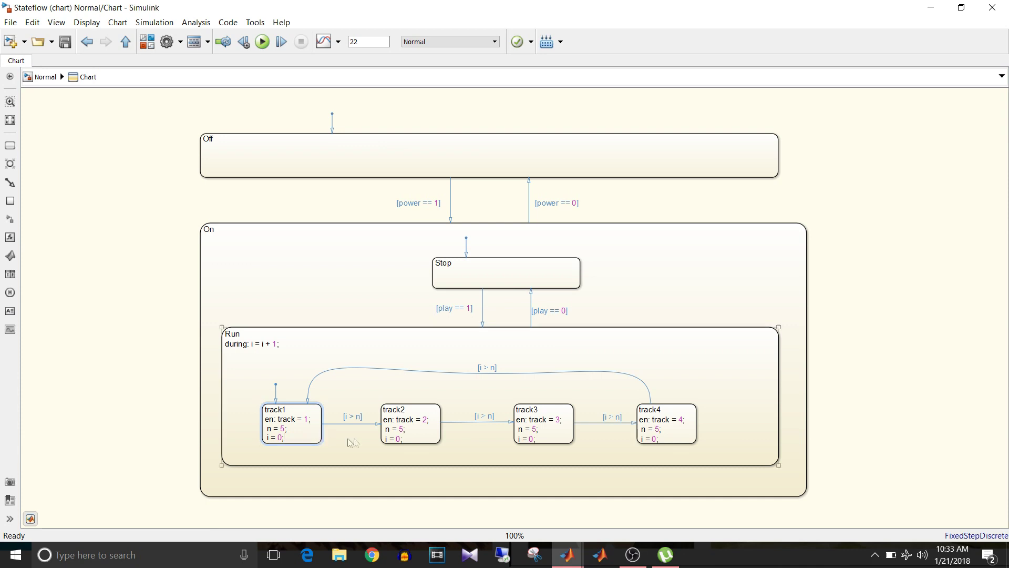
click(434, 431)
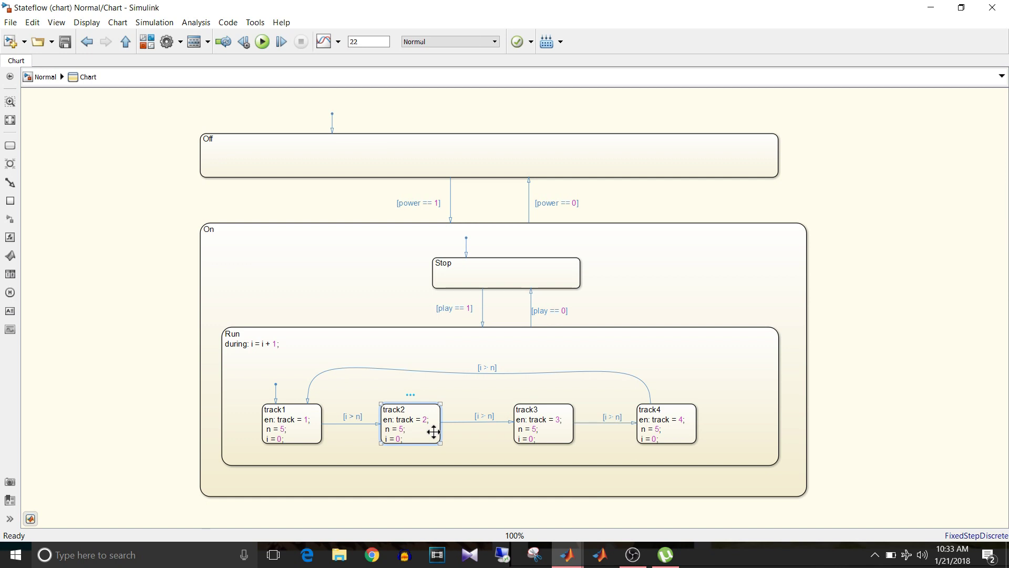
Deselect the On state and go back up to the Normal model via the breadcrumb.
click(197, 233)
click(193, 234)
click(45, 78)
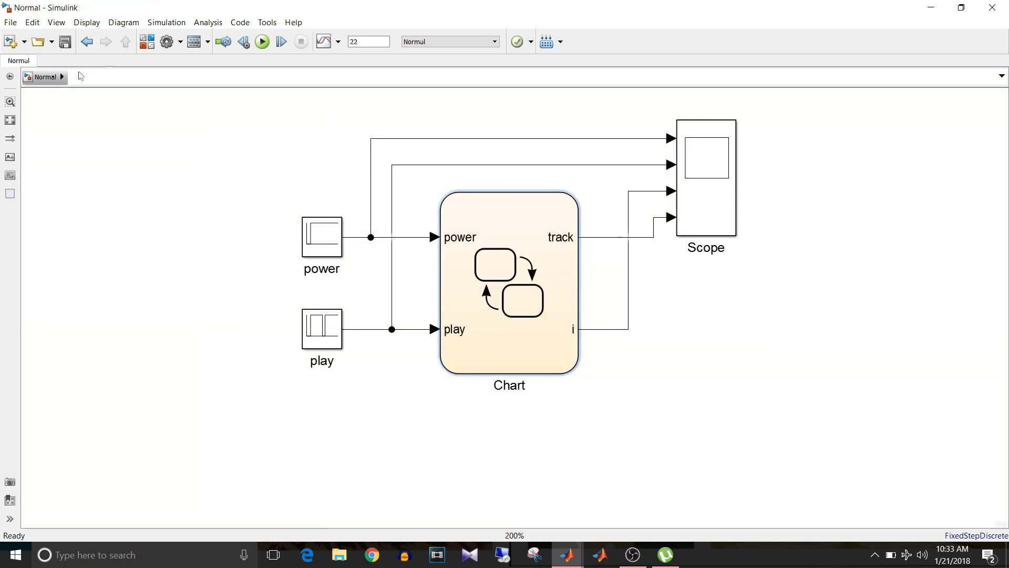
Simulate the Normal model and view the Power, Play, Len and Track traces up to T=22.
click(262, 42)
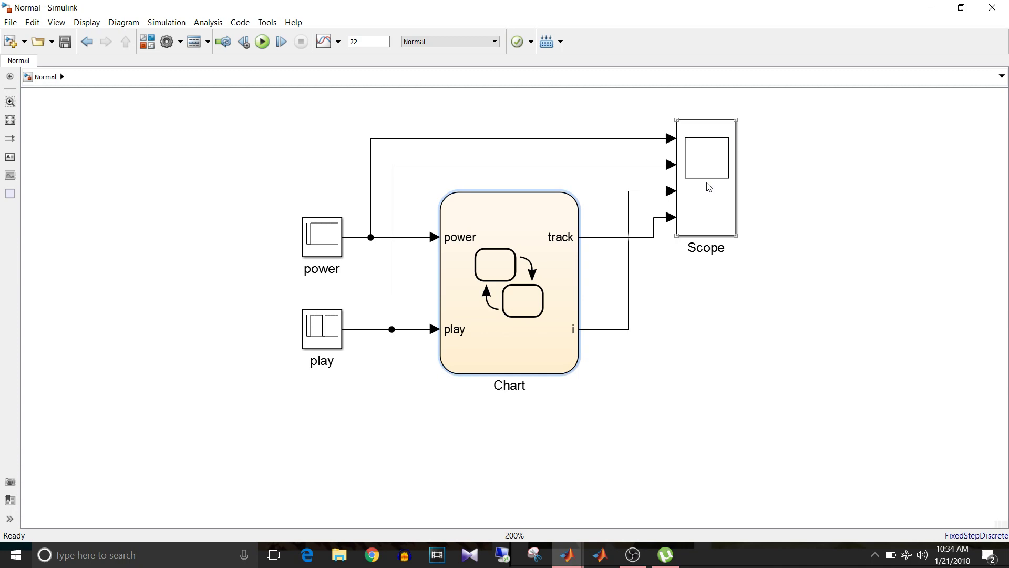
double_click(707, 189)
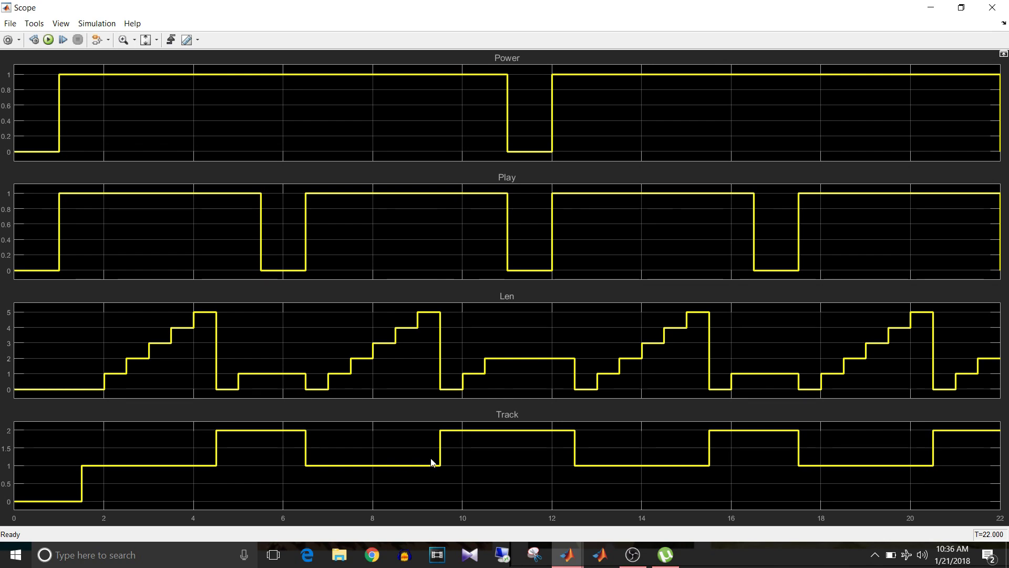
key(alt+Tab)
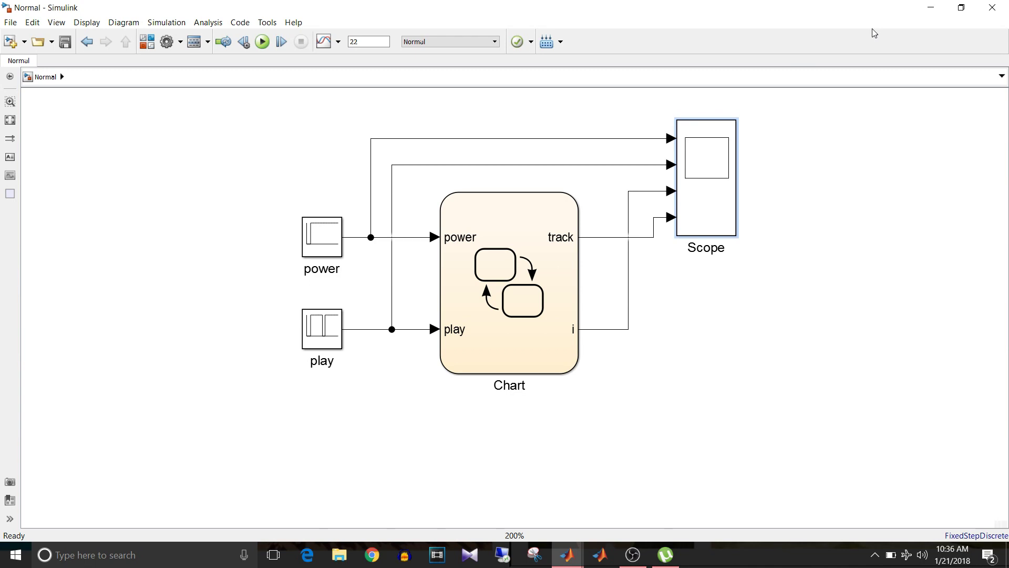
Close the Normal model and open History_jn.slx from the Current Folder.
click(992, 8)
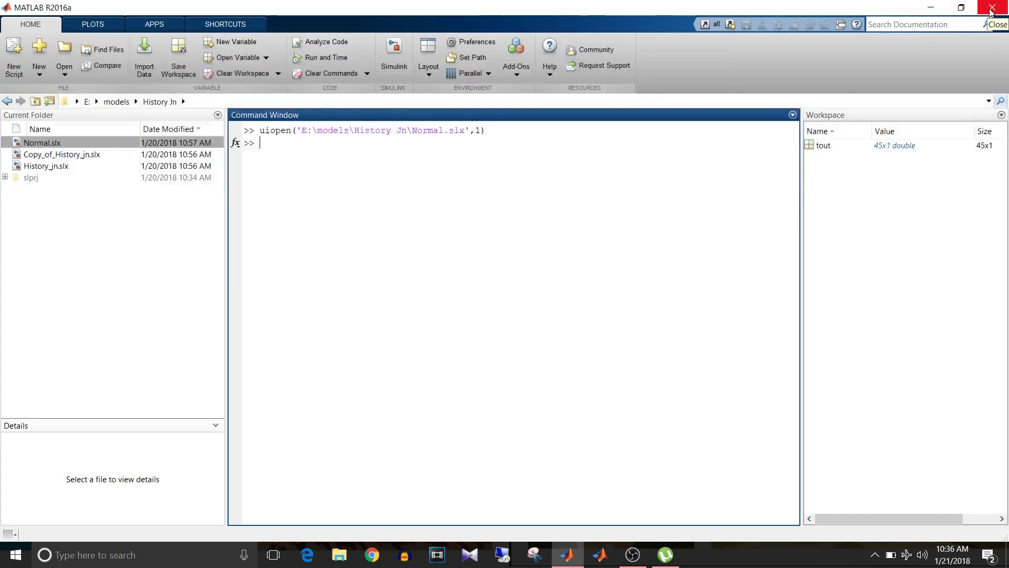
click(47, 167)
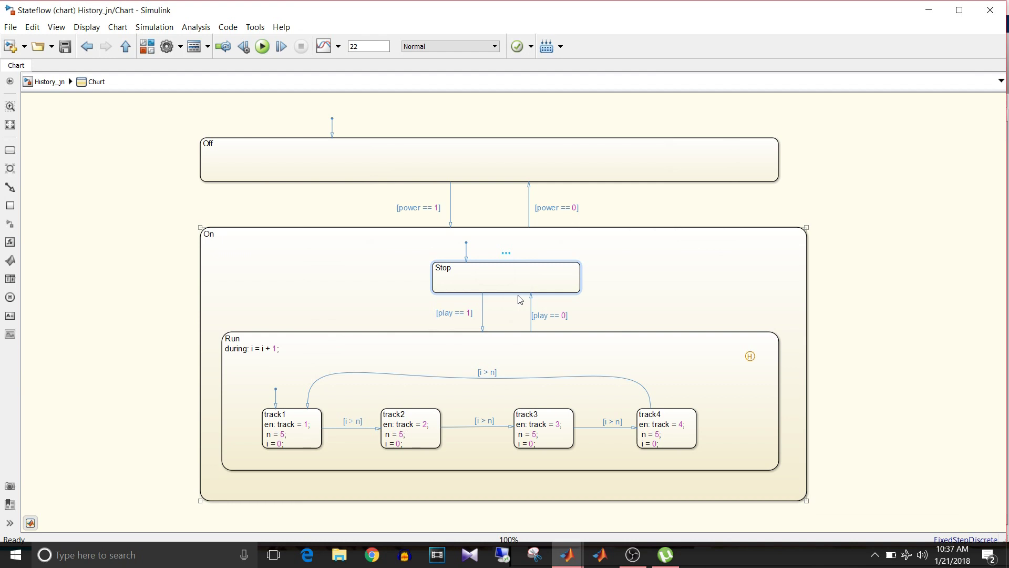
Place a history junction in the upper-right area of the Run state.
click(671, 361)
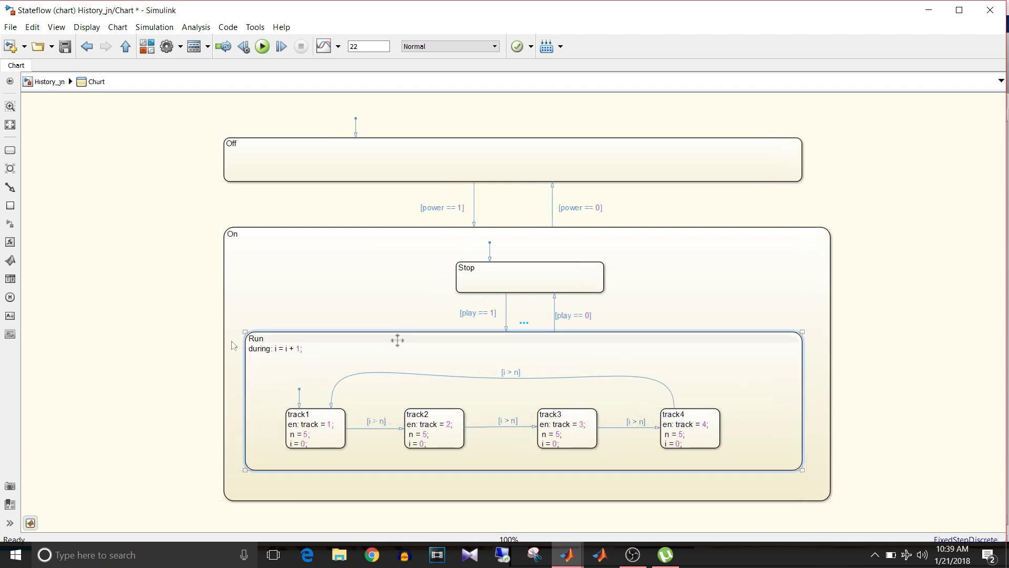
click(10, 298)
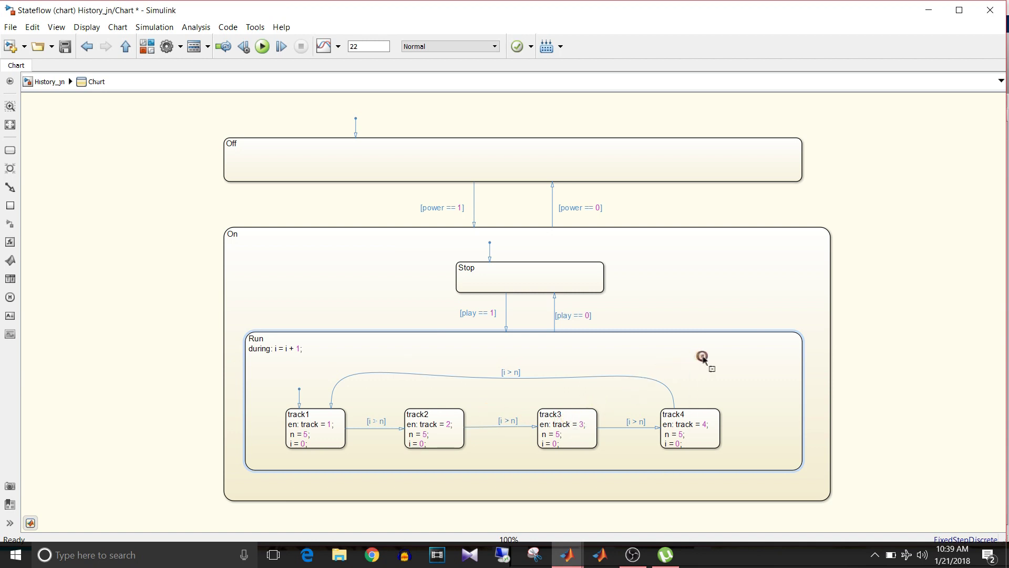
click(780, 352)
Go up to the History_jn model, save it and start its simulation.
click(125, 46)
click(66, 47)
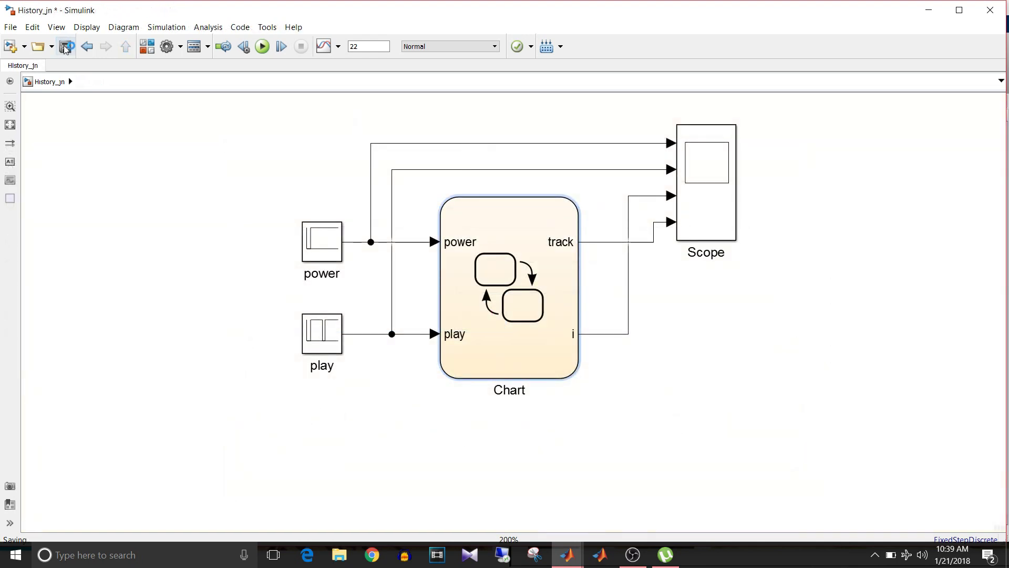
click(261, 47)
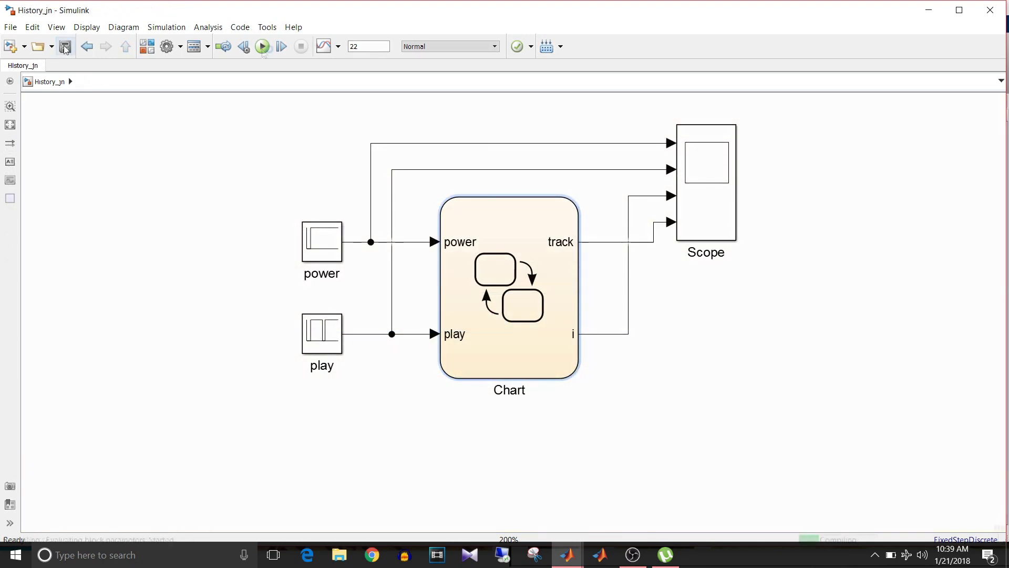